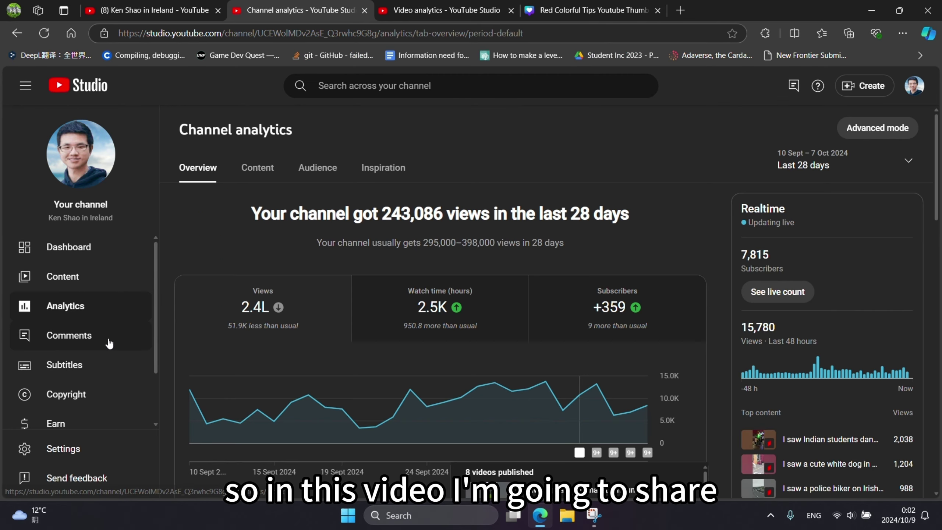
- Open the Earn on YouTube page and scroll to the Partner Programme's Apply now option
{"action": "scroll", "coordinate": [96, 356], "scroll_direction": "down", "scroll_amount": 2}
{"action": "left_click", "coordinate": [85, 366]}
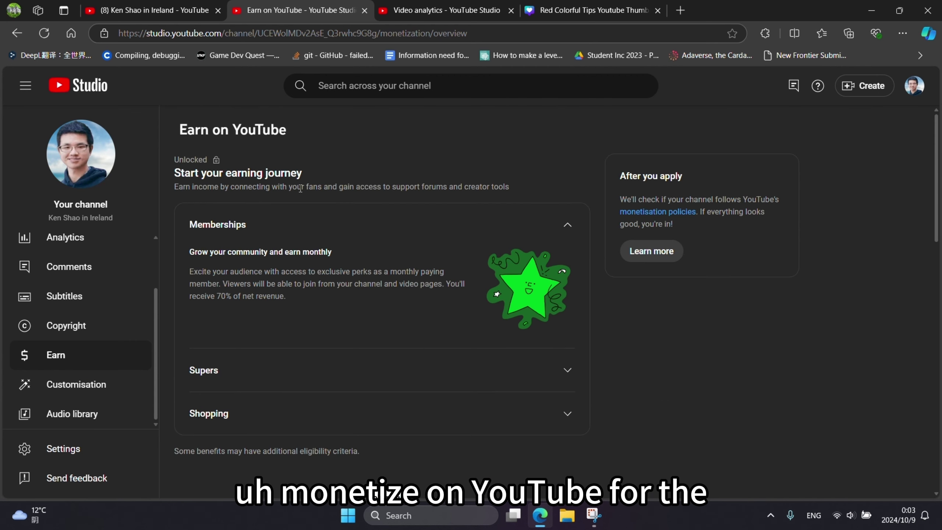
{"action": "scroll", "coordinate": [337, 315], "scroll_direction": "down", "scroll_amount": 3}
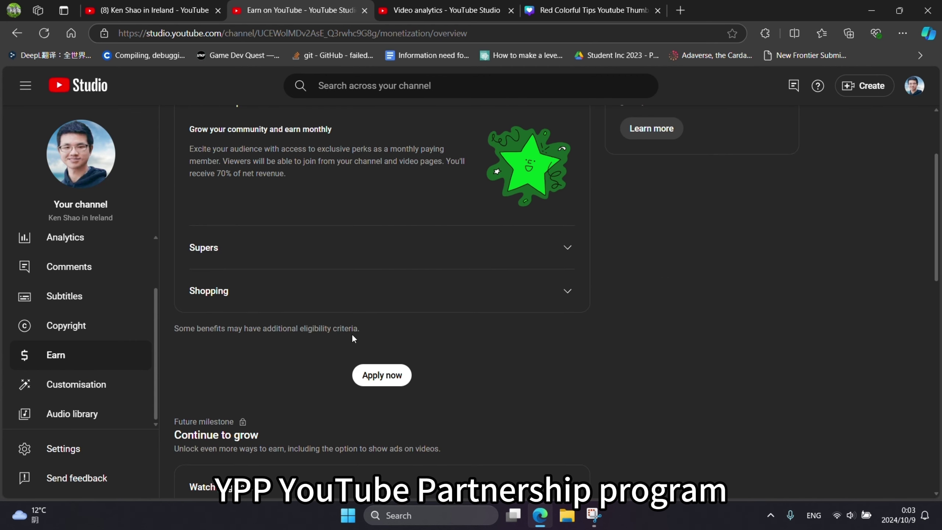
- Apply to the Partner Programme and accept the Step 1 base terms, opting in to update emails
{"action": "left_click", "coordinate": [388, 378]}
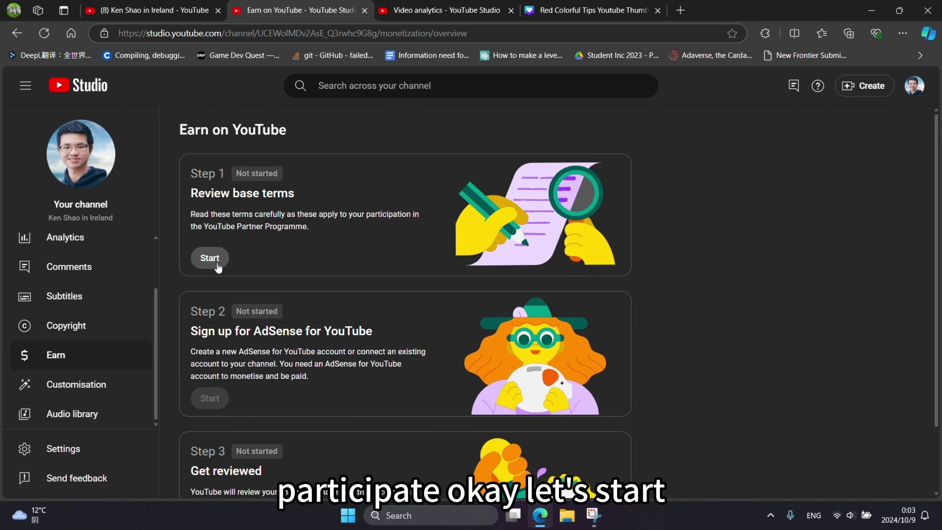
{"action": "left_click", "coordinate": [217, 263]}
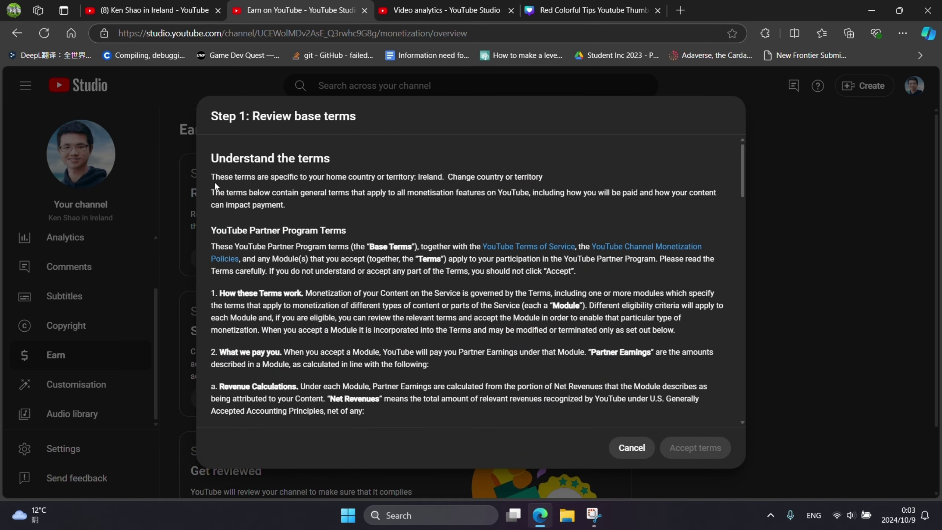
{"action": "left_click_drag", "start_coordinate": [214, 181], "coordinate": [437, 359]}
{"action": "scroll", "coordinate": [432, 359], "scroll_direction": "down", "scroll_amount": 5}
{"action": "scroll", "coordinate": [430, 360], "scroll_direction": "down", "scroll_amount": 20}
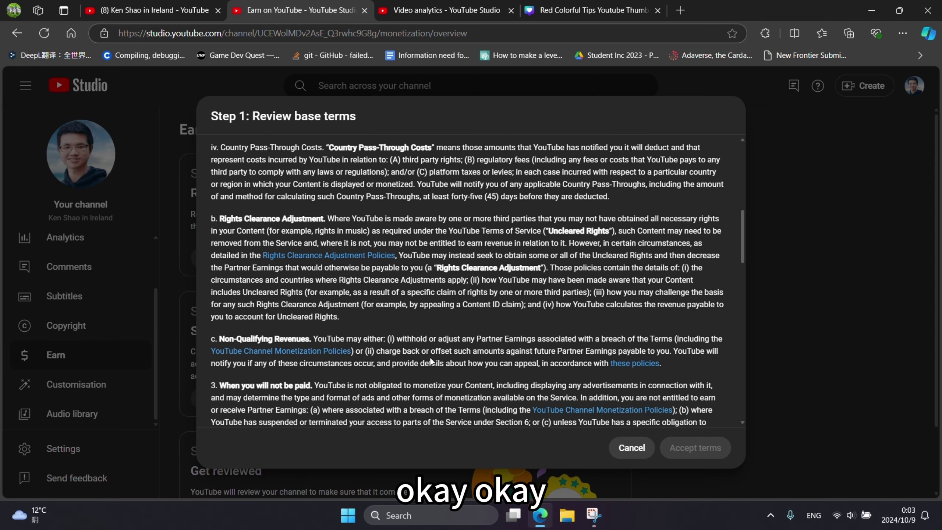
{"action": "scroll", "coordinate": [431, 358], "scroll_direction": "down", "scroll_amount": 6}
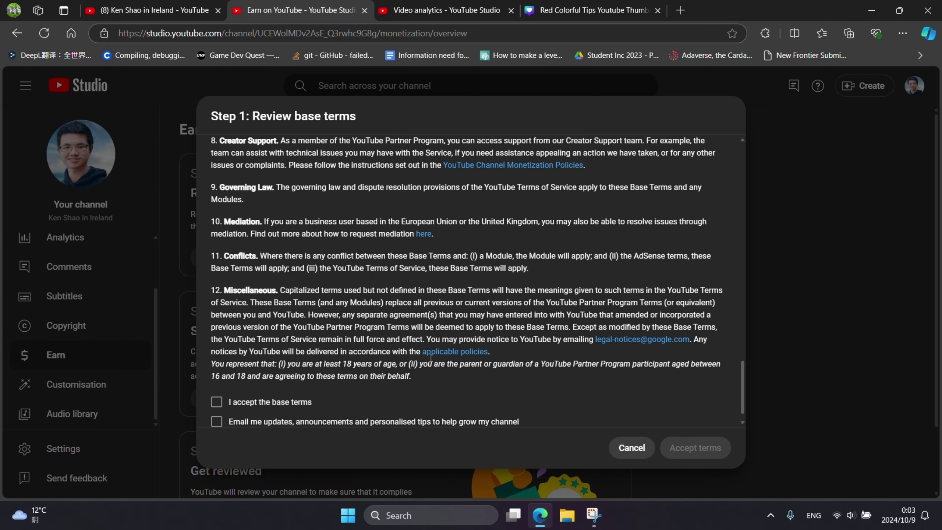
{"action": "left_click", "coordinate": [217, 384]}
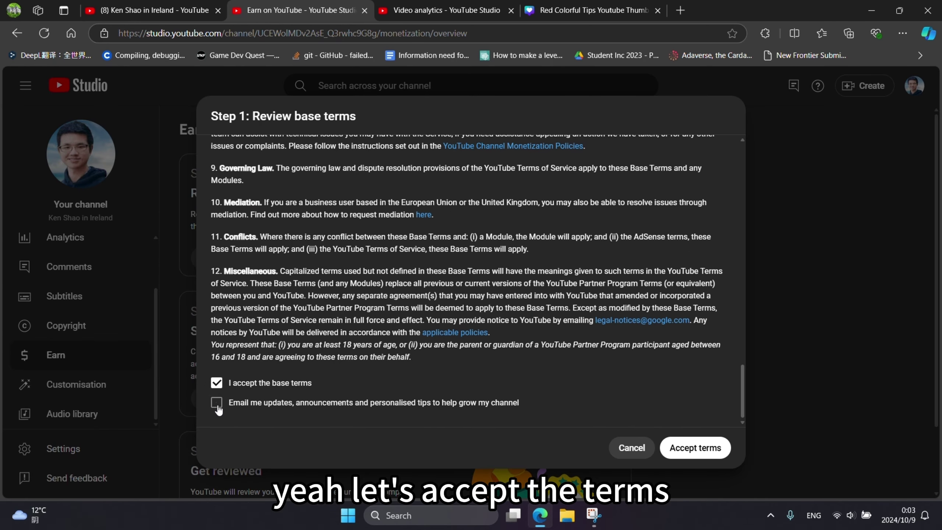
{"action": "left_click", "coordinate": [217, 403]}
{"action": "left_click", "coordinate": [711, 449]}
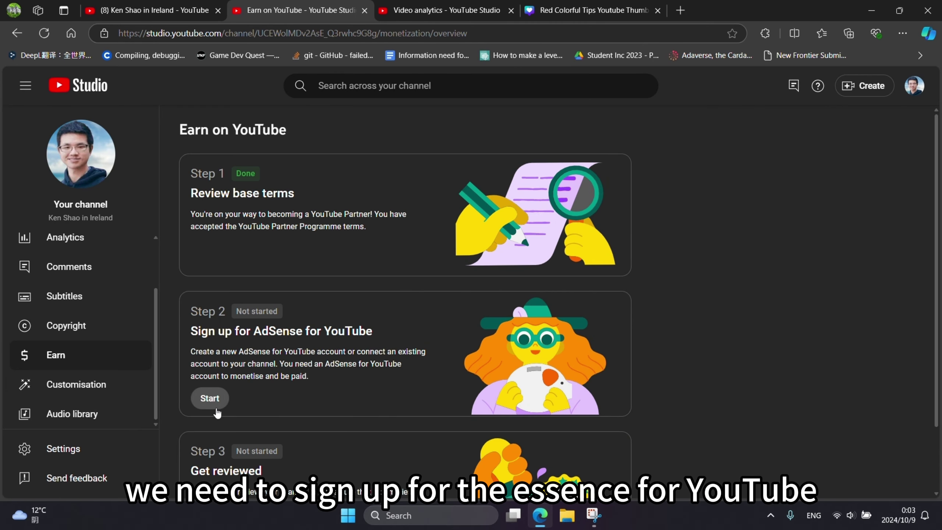
- Begin the Step 2 AdSense sign-up and copy the AdSense sender email address
{"action": "left_click", "coordinate": [211, 398]}
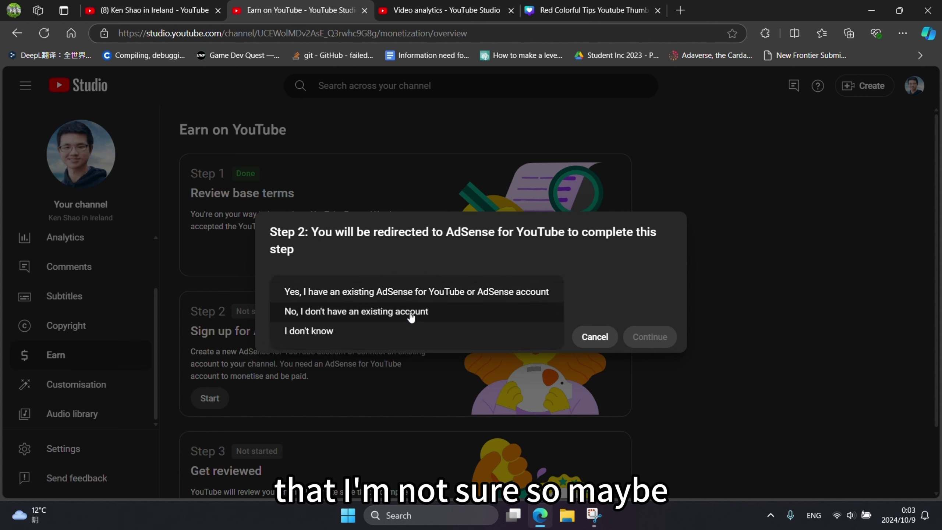
{"action": "left_click", "coordinate": [374, 332]}
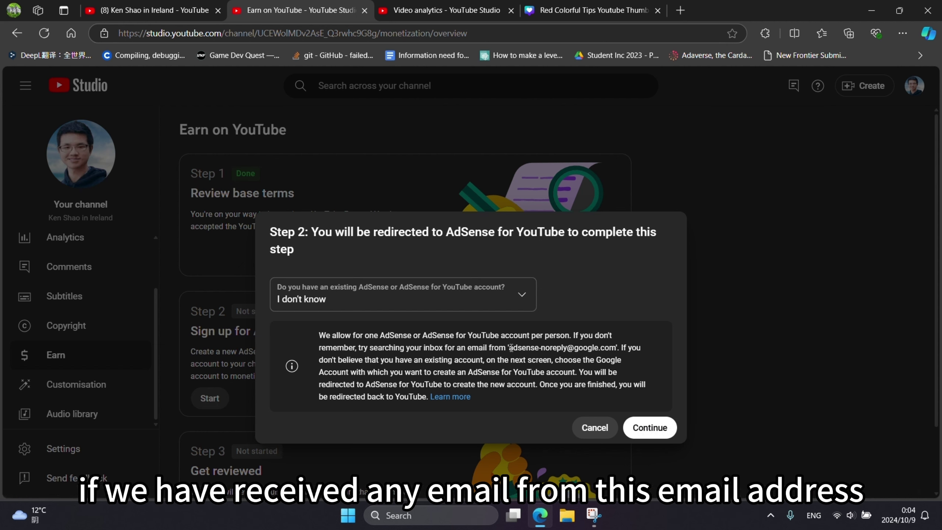
{"action": "left_click_drag", "start_coordinate": [510, 347], "coordinate": [616, 348]}
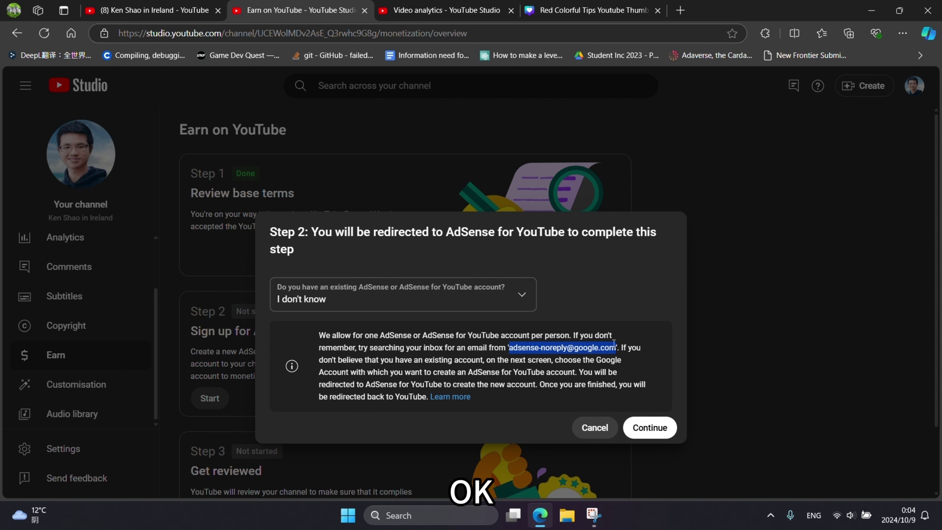
{"action": "right_click", "coordinate": [573, 338]}
{"action": "left_click", "coordinate": [596, 136]}
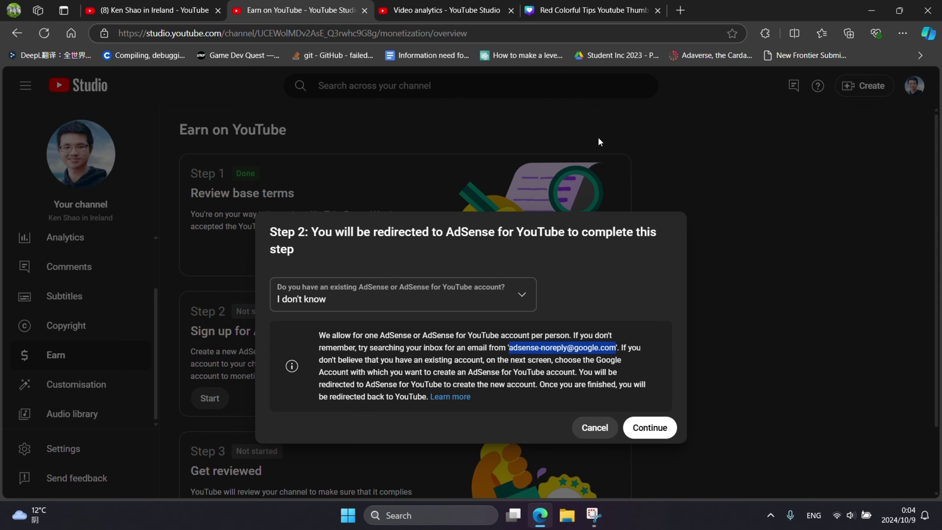
- Check the inbox for AdSense mail, then answer 'No, I don't have an existing account'
{"action": "left_click", "coordinate": [679, 10]}
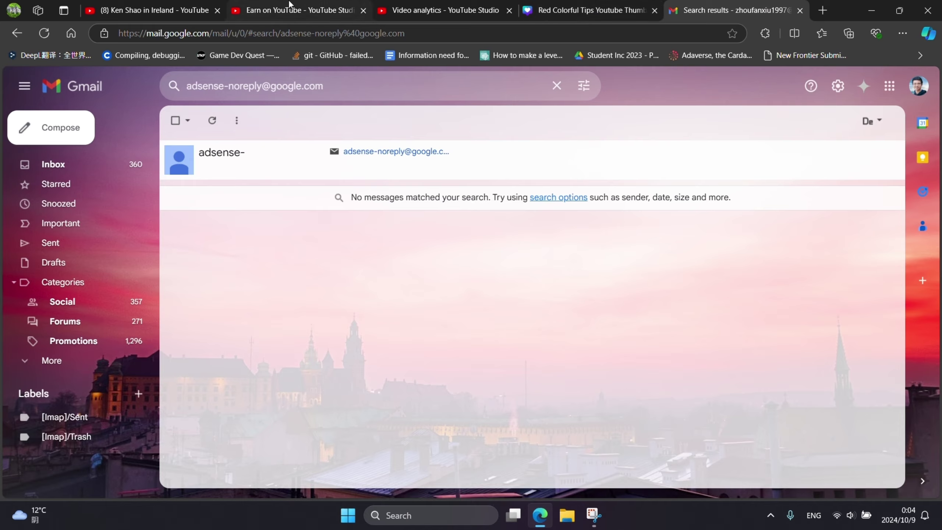
{"action": "left_click", "coordinate": [294, 10]}
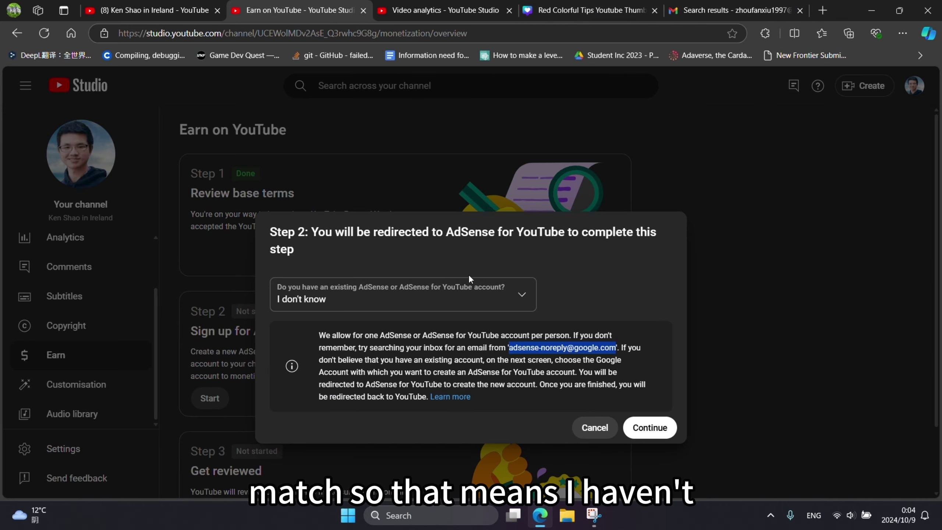
{"action": "left_click", "coordinate": [469, 293]}
{"action": "left_click", "coordinate": [444, 309]}
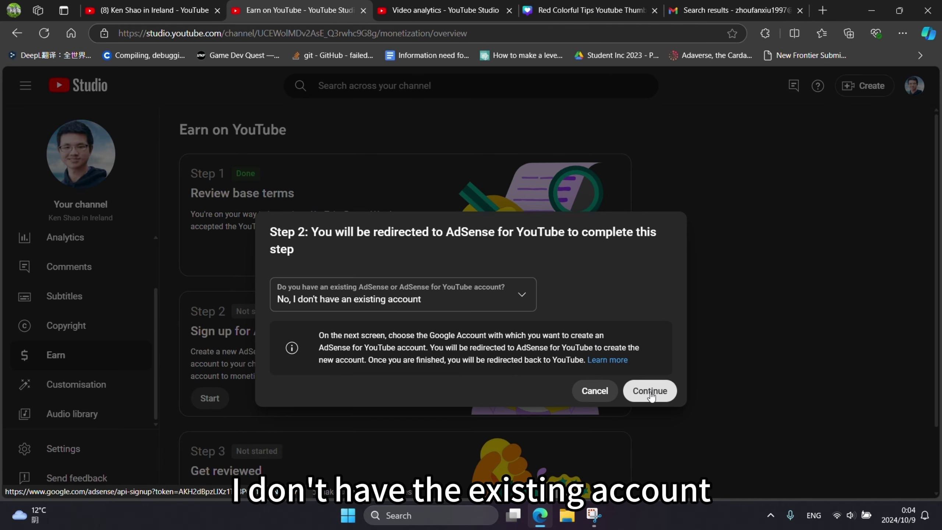
- Continue to AdSense for YouTube, sign in with the channel's Google account and choose Ireland
{"action": "left_click", "coordinate": [650, 391]}
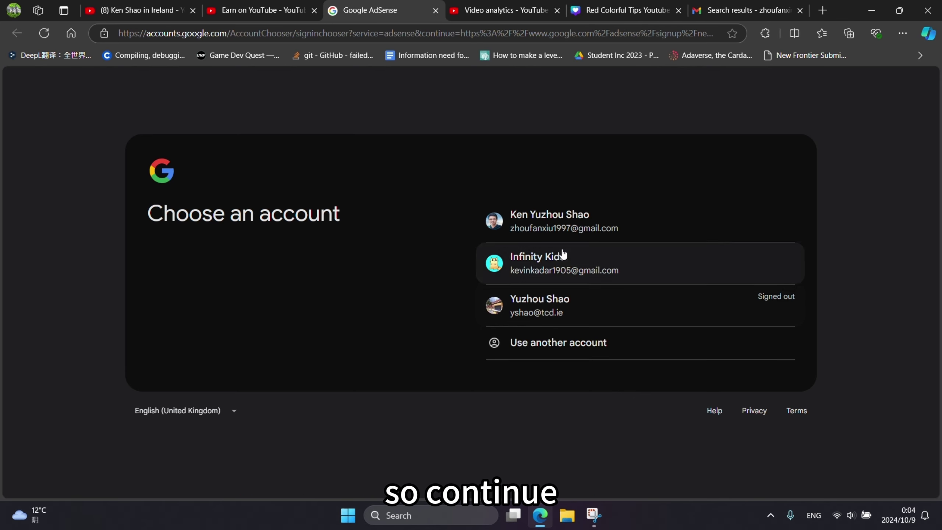
{"action": "left_click", "coordinate": [583, 220]}
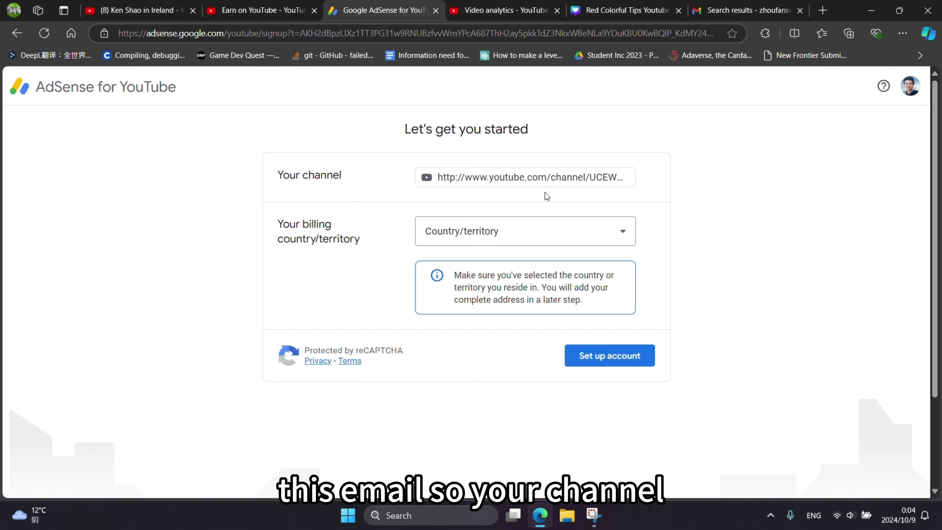
{"action": "left_click", "coordinate": [533, 233]}
{"action": "scroll", "coordinate": [508, 343], "scroll_direction": "down", "scroll_amount": 20}
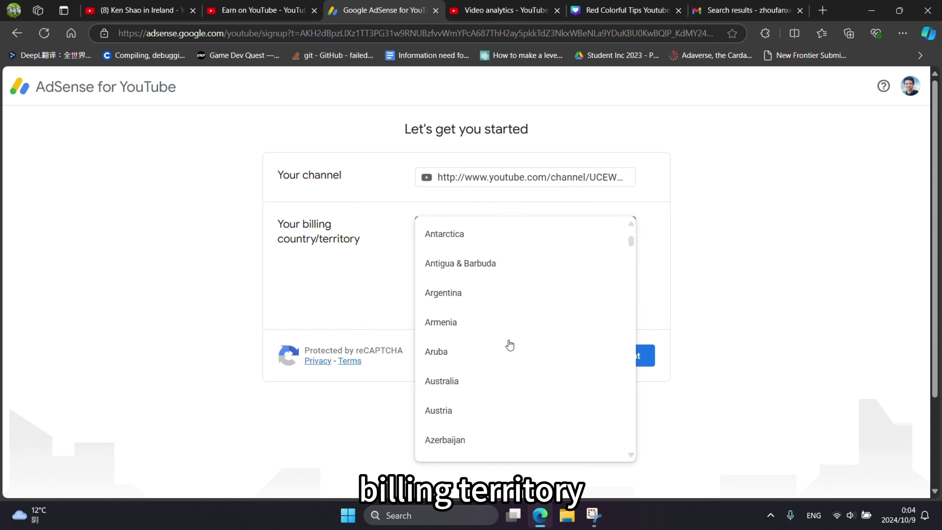
{"action": "scroll", "coordinate": [510, 344], "scroll_direction": "down", "scroll_amount": 3}
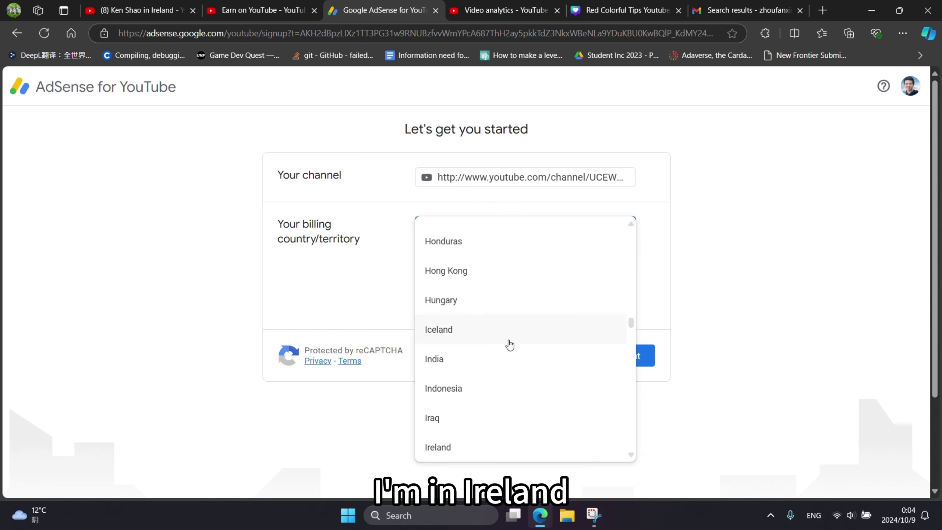
{"action": "left_click", "coordinate": [467, 449]}
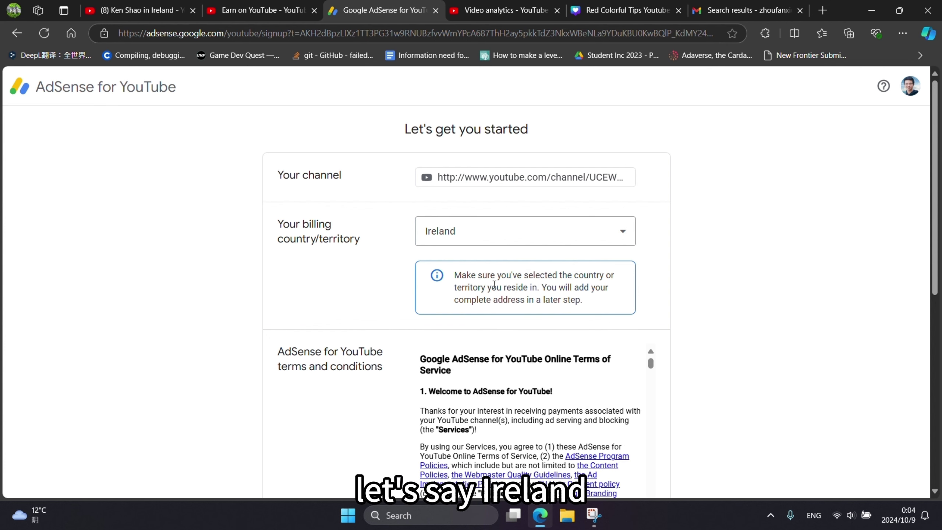
- Accept the AdSense for YouTube agreement and set up the account
{"action": "scroll", "coordinate": [493, 284], "scroll_direction": "down", "scroll_amount": 3}
{"action": "left_click", "coordinate": [420, 440]}
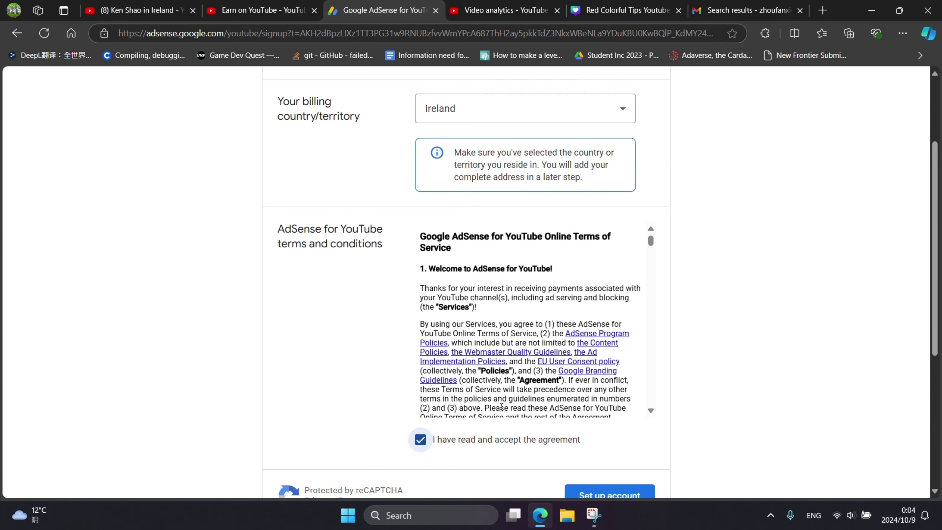
{"action": "scroll", "coordinate": [502, 407], "scroll_direction": "down", "scroll_amount": 5}
{"action": "scroll", "coordinate": [594, 334], "scroll_direction": "down", "scroll_amount": 3}
{"action": "left_click_drag", "start_coordinate": [650, 134], "coordinate": [649, 282]}
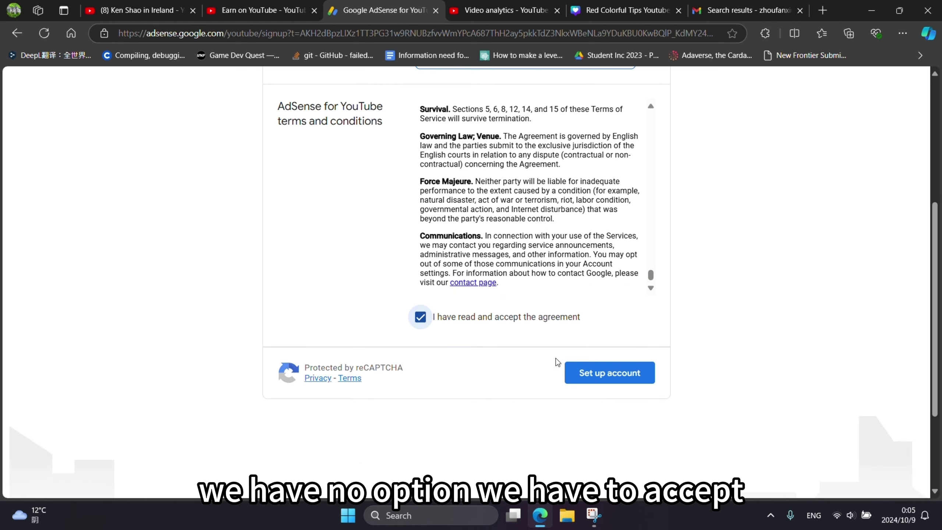
{"action": "left_click", "coordinate": [616, 374]}
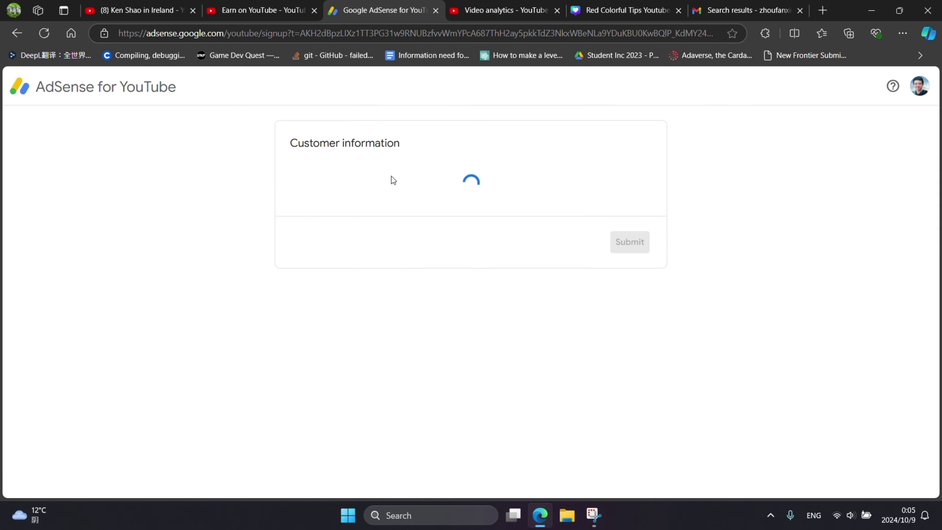
- Edit Address line 1 under Name and address, dismissing the suggested addresses
{"action": "scroll", "coordinate": [314, 331], "scroll_direction": "down", "scroll_amount": 2}
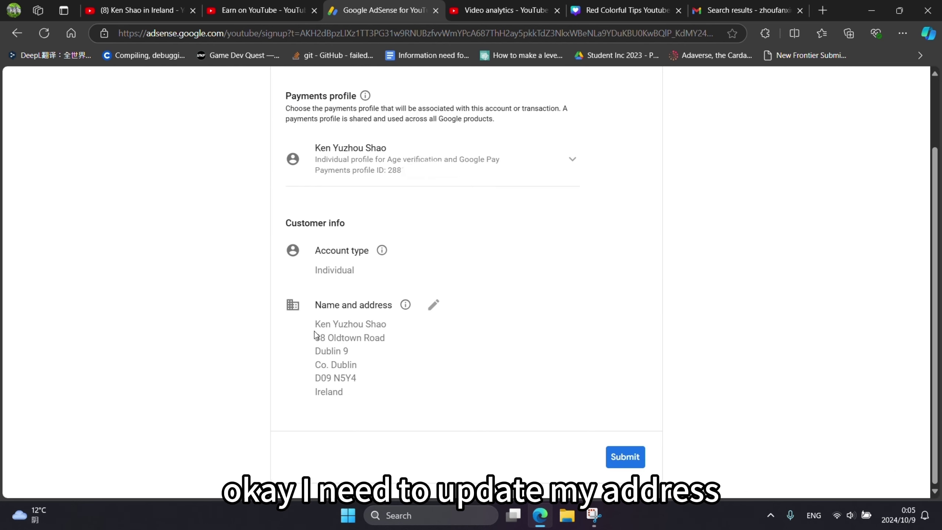
{"action": "left_click_drag", "start_coordinate": [314, 331], "coordinate": [398, 389]}
{"action": "left_click", "coordinate": [312, 389]}
{"action": "left_click", "coordinate": [396, 386]}
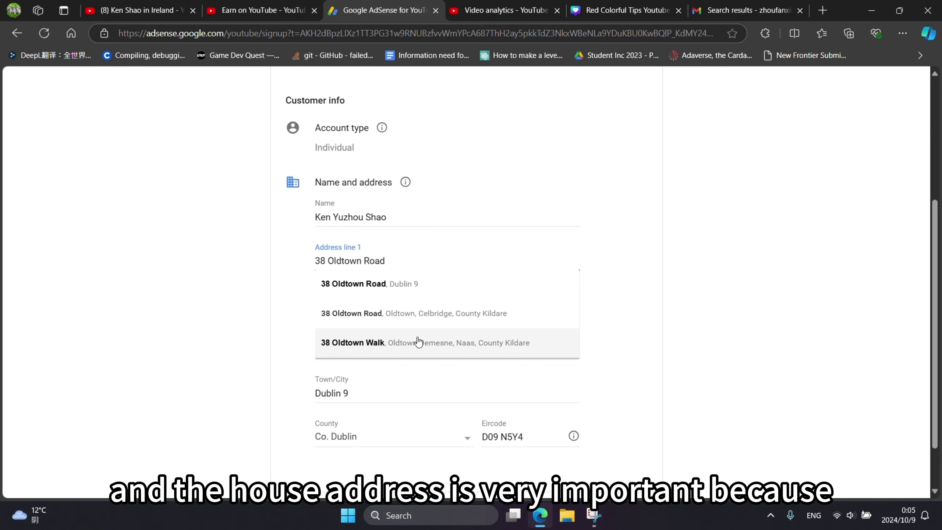
{"action": "left_click", "coordinate": [729, 198]}
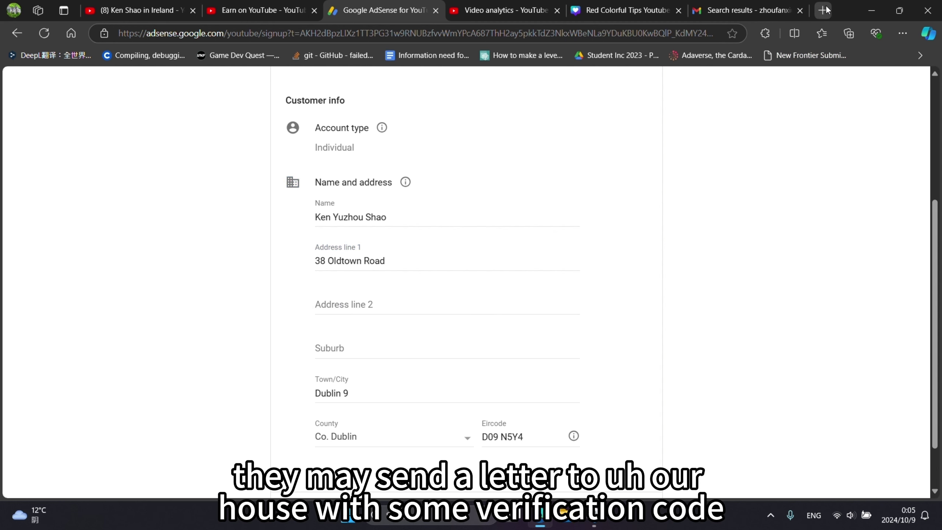
{"action": "left_click", "coordinate": [419, 261]}
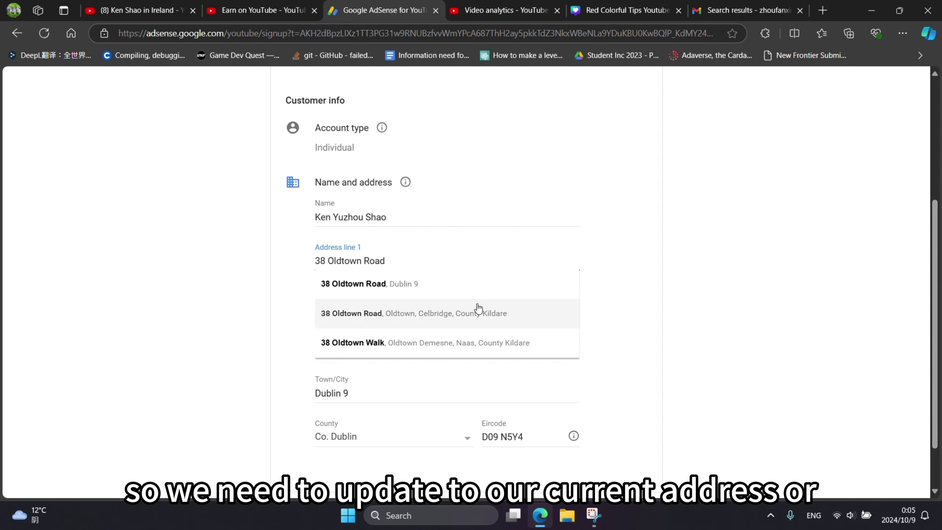
{"action": "left_click", "coordinate": [733, 197]}
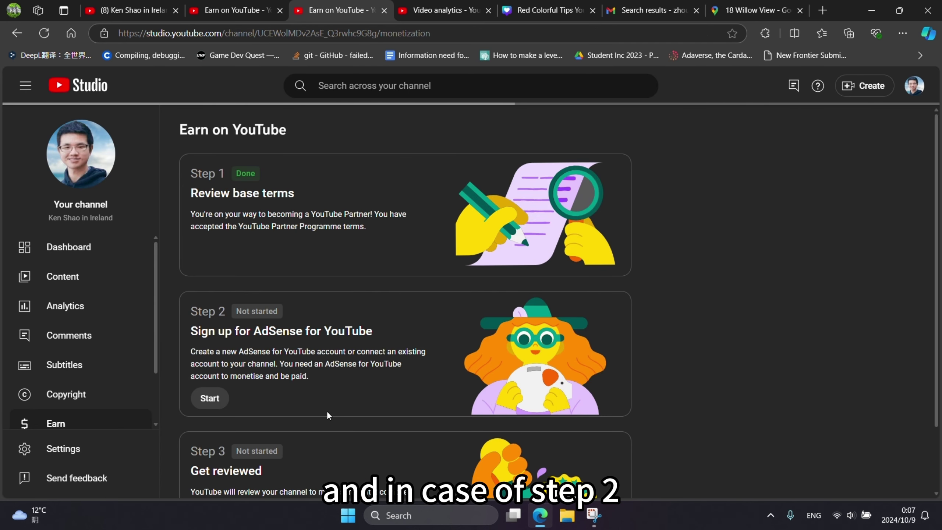
- Scroll the Earn page to check Step 2's In progress status and its 2–3 weeks wait
{"action": "scroll", "coordinate": [319, 420], "scroll_direction": "down", "scroll_amount": 2}
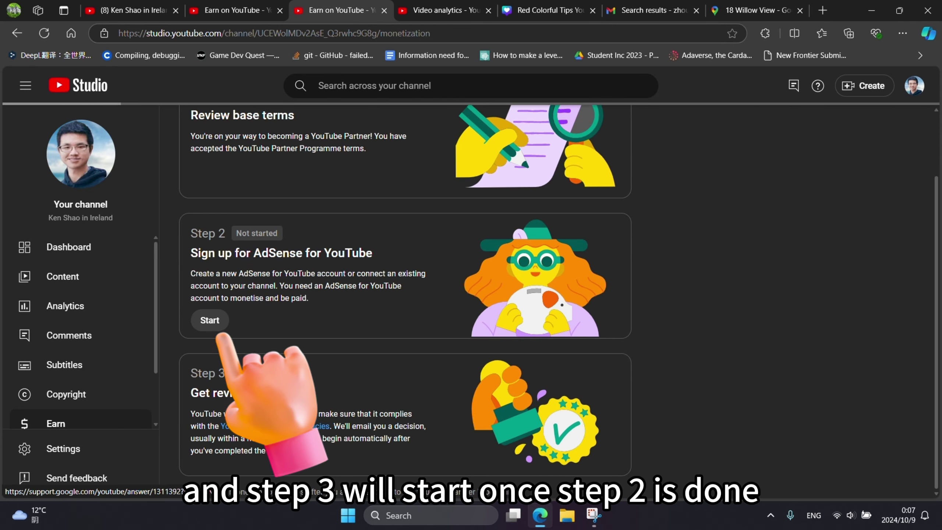
{"action": "scroll", "coordinate": [291, 434], "scroll_direction": "up", "scroll_amount": 2}
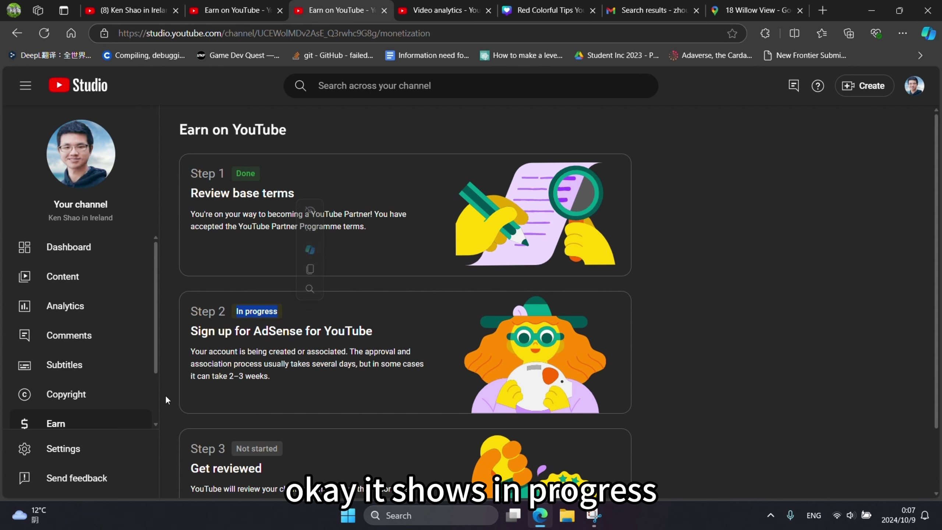
{"action": "scroll", "coordinate": [286, 438], "scroll_direction": "down", "scroll_amount": 2}
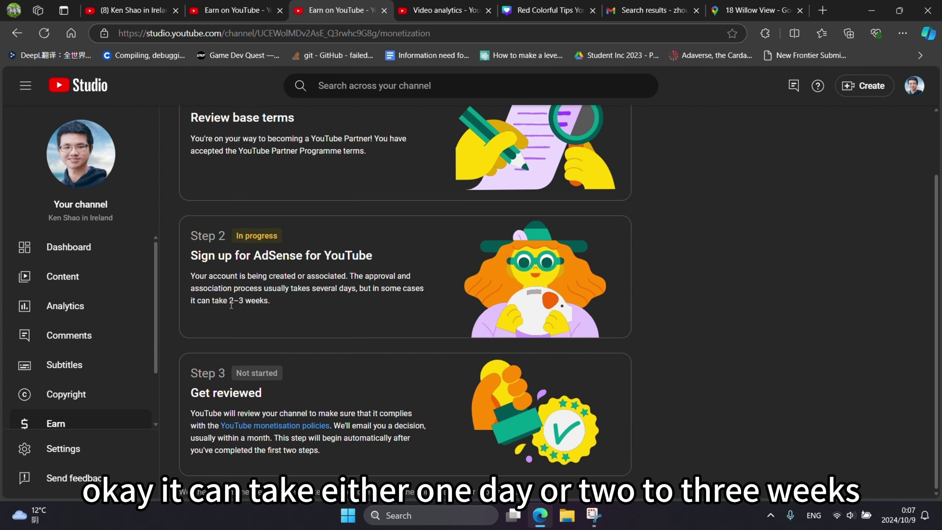
{"action": "left_click_drag", "start_coordinate": [230, 301], "coordinate": [271, 302]}
{"action": "left_click", "coordinate": [284, 438]}
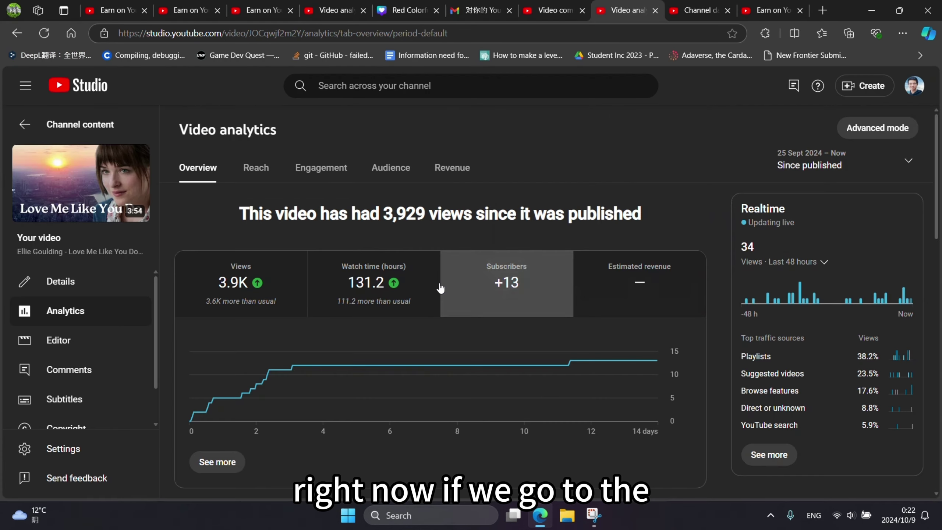
- Chart the video's watch time and views, then filter the $0.00 Revenue report to Videos
{"action": "left_click", "coordinate": [405, 289]}
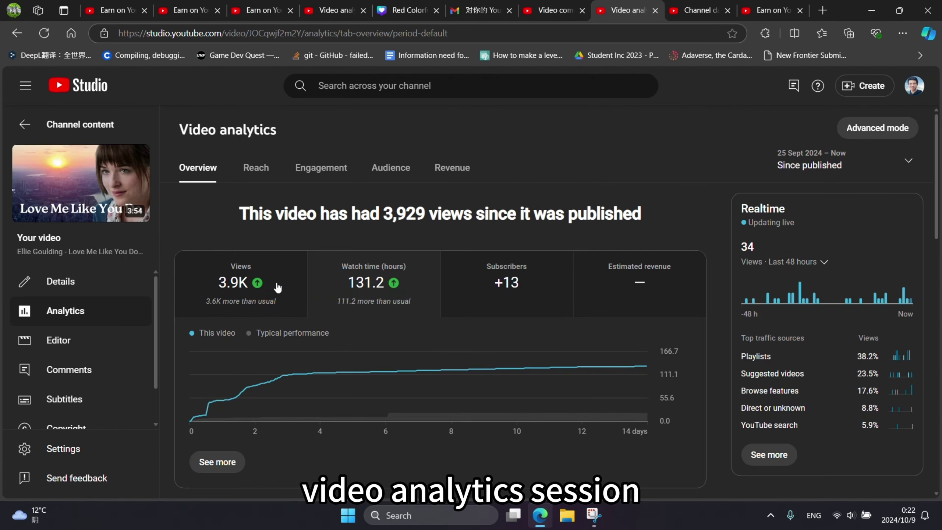
{"action": "left_click", "coordinate": [226, 301]}
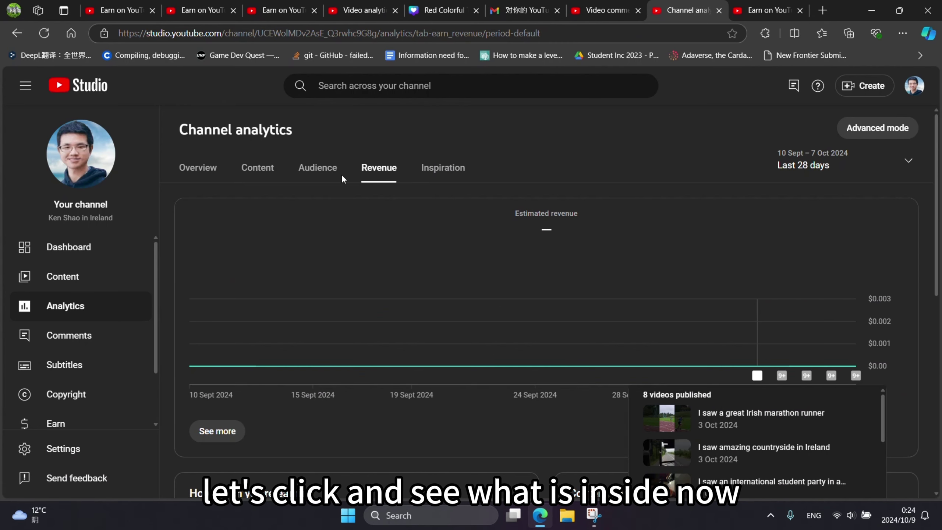
{"action": "scroll", "coordinate": [537, 311], "scroll_direction": "down", "scroll_amount": 10}
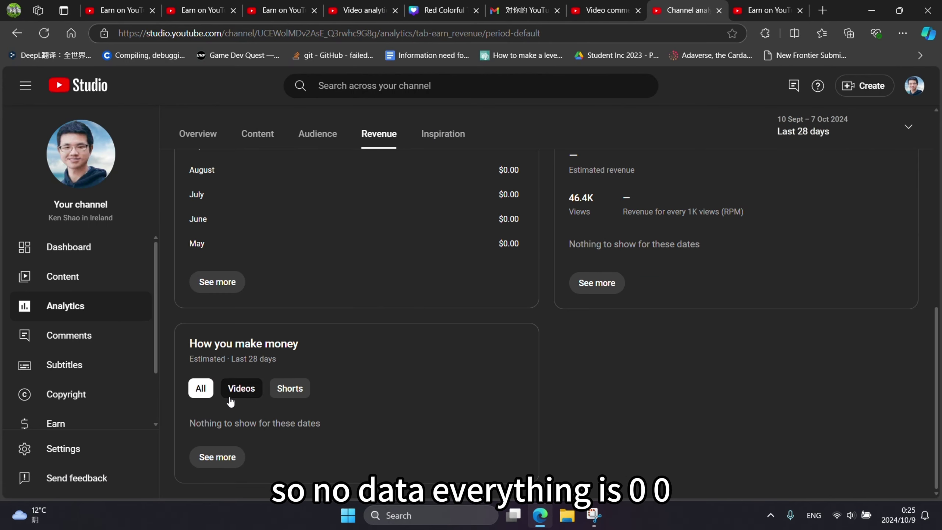
{"action": "left_click", "coordinate": [239, 388]}
{"action": "left_click", "coordinate": [290, 388]}
{"action": "left_click", "coordinate": [259, 388]}
{"action": "scroll", "coordinate": [649, 314], "scroll_direction": "up", "scroll_amount": 10}
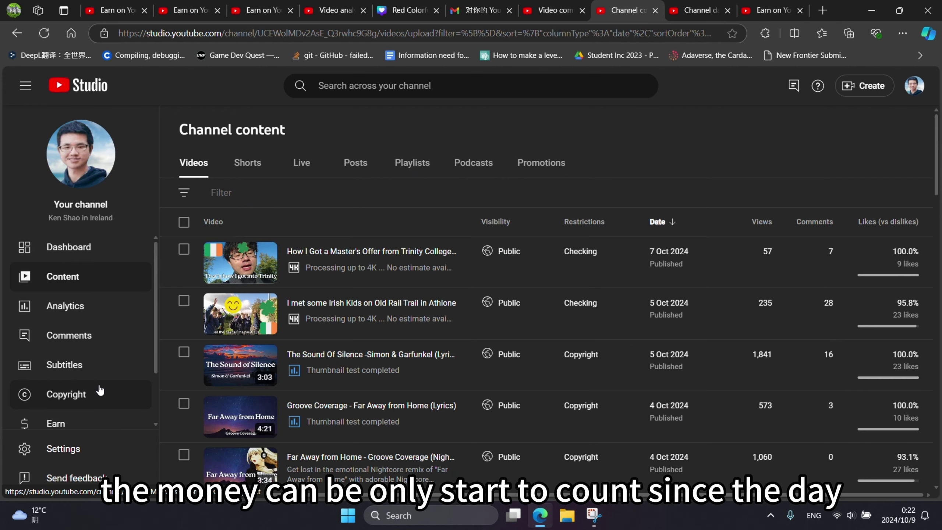
{"action": "scroll", "coordinate": [97, 392], "scroll_direction": "down", "scroll_amount": 2}
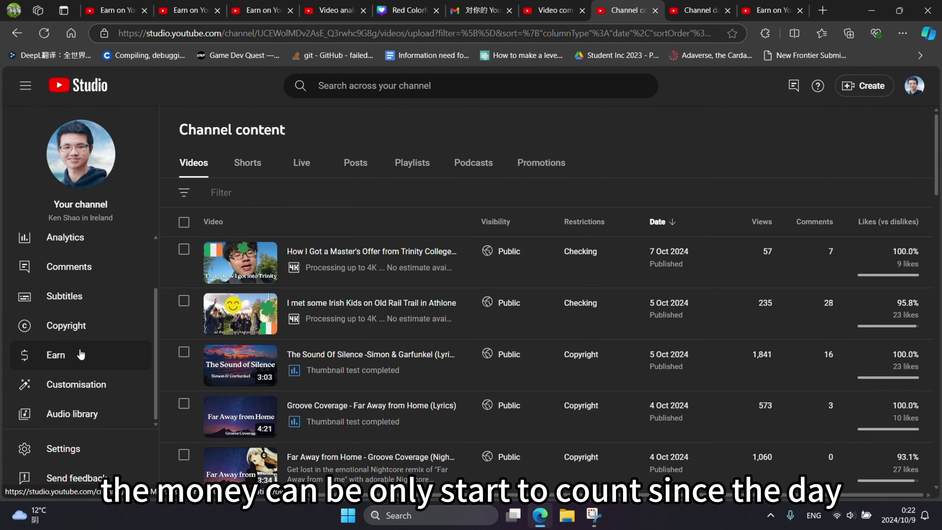
- Go to Earn and scroll through Steps 1–3, with Step 2 Done and Step 3 In progress
{"action": "left_click", "coordinate": [80, 354]}
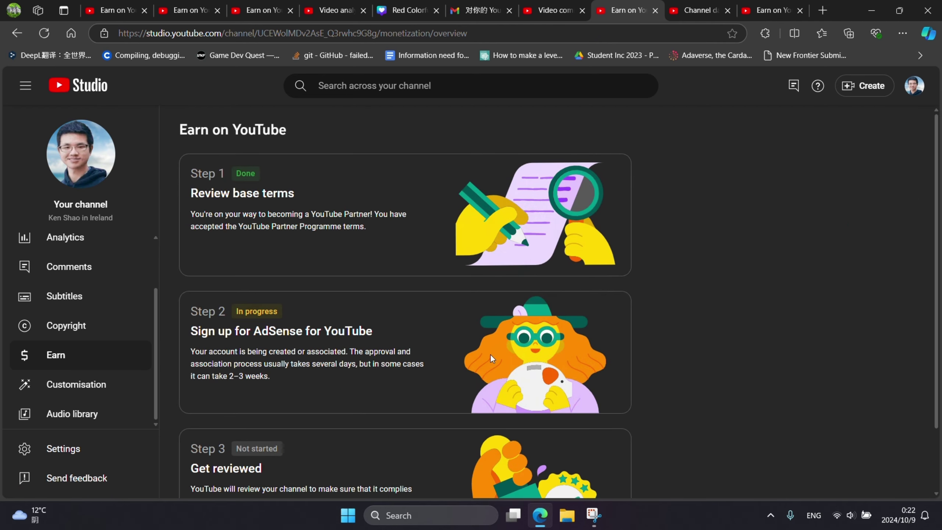
{"action": "scroll", "coordinate": [490, 354], "scroll_direction": "down", "scroll_amount": 2}
{"action": "scroll", "coordinate": [490, 358], "scroll_direction": "down", "scroll_amount": 3}
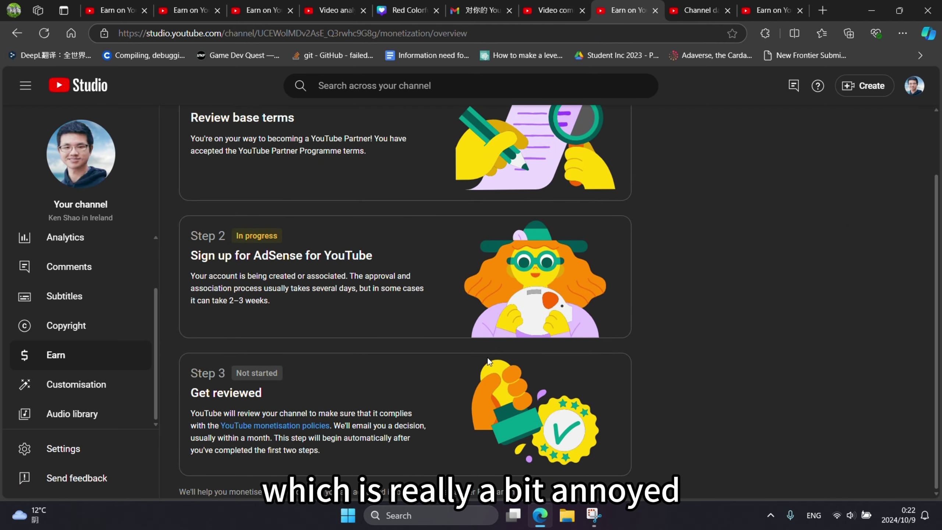
{"action": "scroll", "coordinate": [488, 359], "scroll_direction": "up", "scroll_amount": 3}
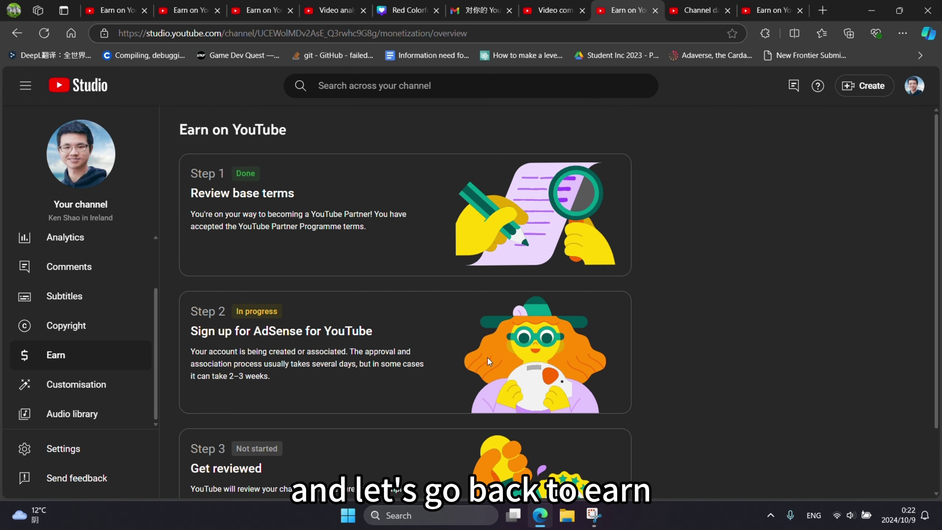
{"action": "scroll", "coordinate": [488, 361], "scroll_direction": "down", "scroll_amount": 2}
{"action": "scroll", "coordinate": [487, 361], "scroll_direction": "up", "scroll_amount": 2}
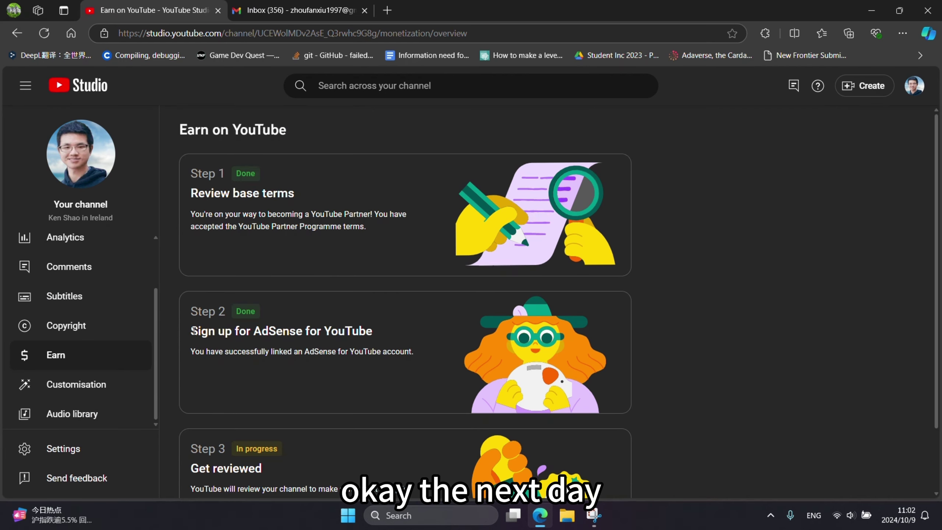
{"action": "left_click_drag", "start_coordinate": [191, 334], "coordinate": [262, 344]}
{"action": "left_click", "coordinate": [220, 325]}
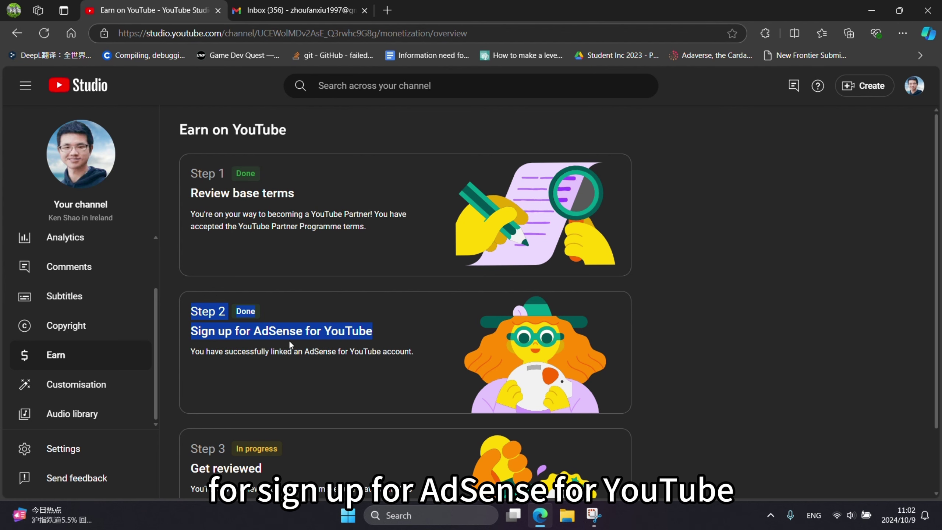
{"action": "left_click", "coordinate": [294, 386]}
{"action": "scroll", "coordinate": [293, 385], "scroll_direction": "down", "scroll_amount": 2}
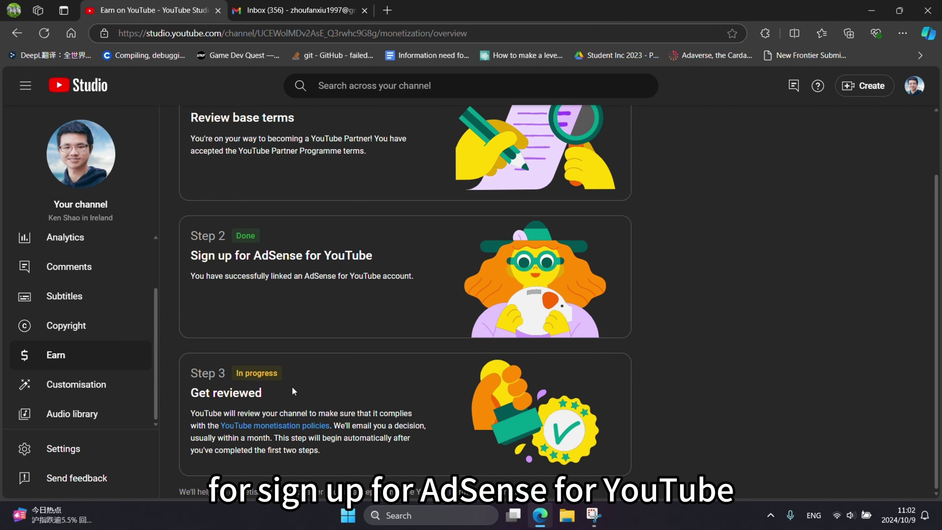
{"action": "left_click_drag", "start_coordinate": [189, 393], "coordinate": [362, 446]}
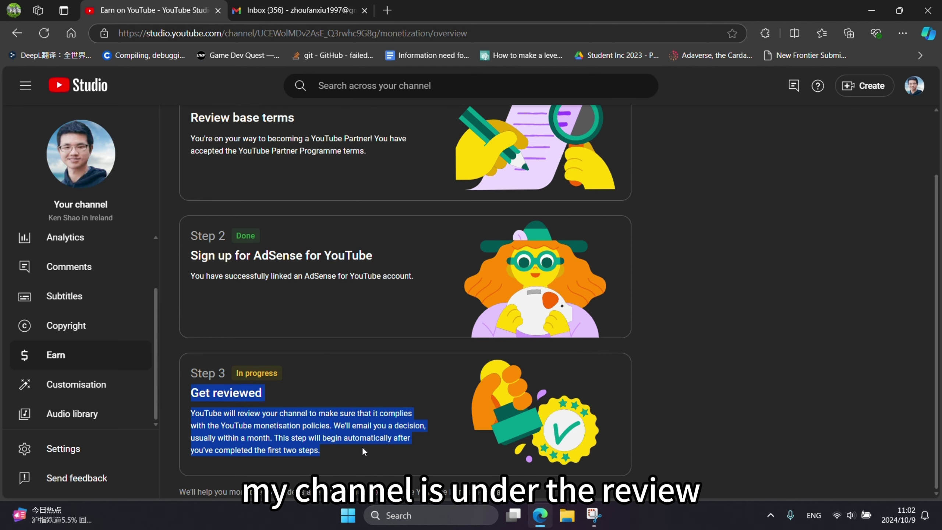
{"action": "left_click", "coordinate": [345, 448]}
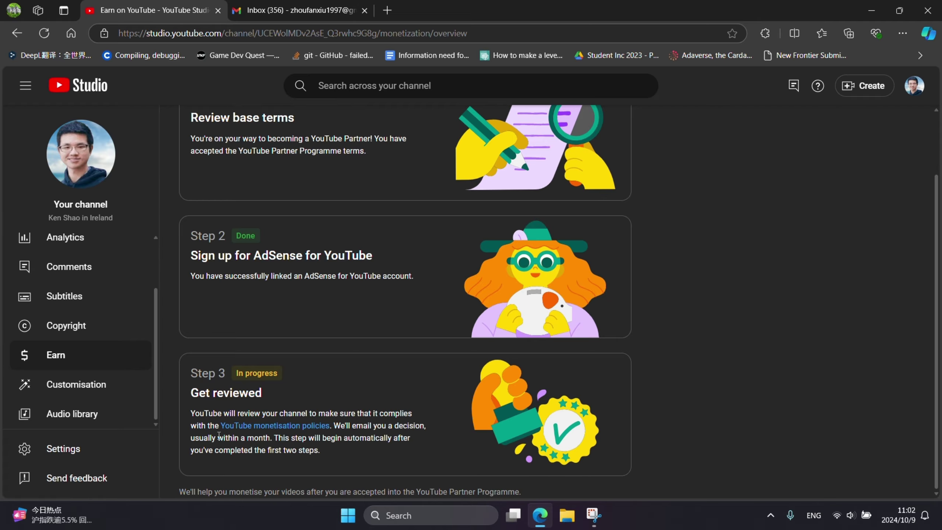
{"action": "left_click_drag", "start_coordinate": [218, 438], "coordinate": [260, 439]}
{"action": "left_click", "coordinate": [296, 415]}
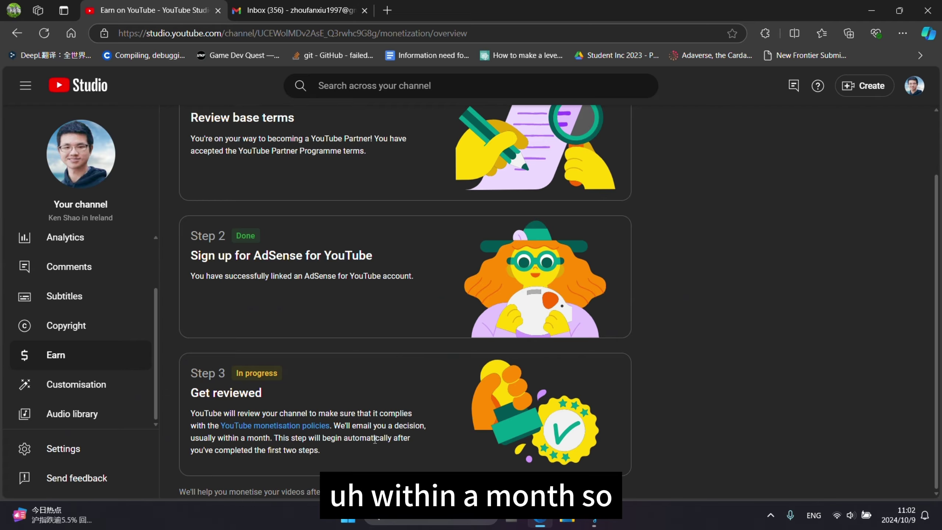